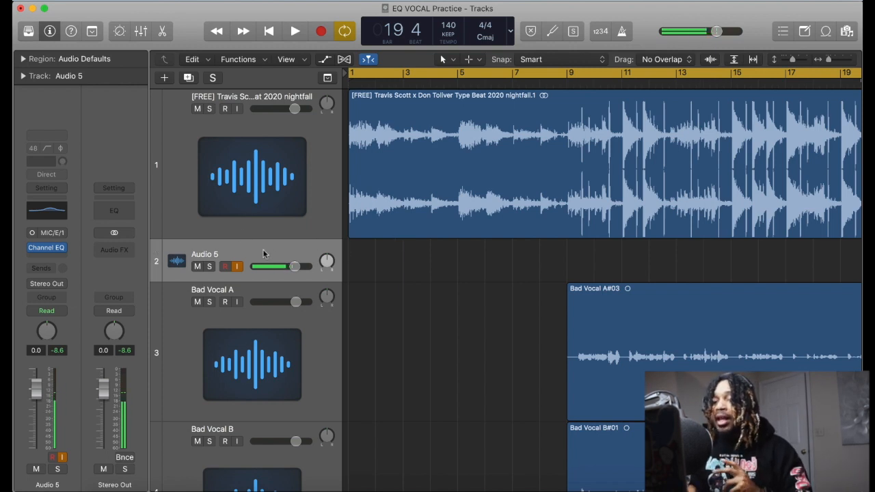
- Solo the Audio 5 and Bad Vocal A tracks
{"action": "scroll", "coordinate": [262, 321], "scroll_direction": "down", "scroll_amount": 5}
{"action": "scroll", "coordinate": [252, 402], "scroll_direction": "down", "scroll_amount": 1}
{"action": "scroll", "coordinate": [252, 403], "scroll_direction": "up", "scroll_amount": 2}
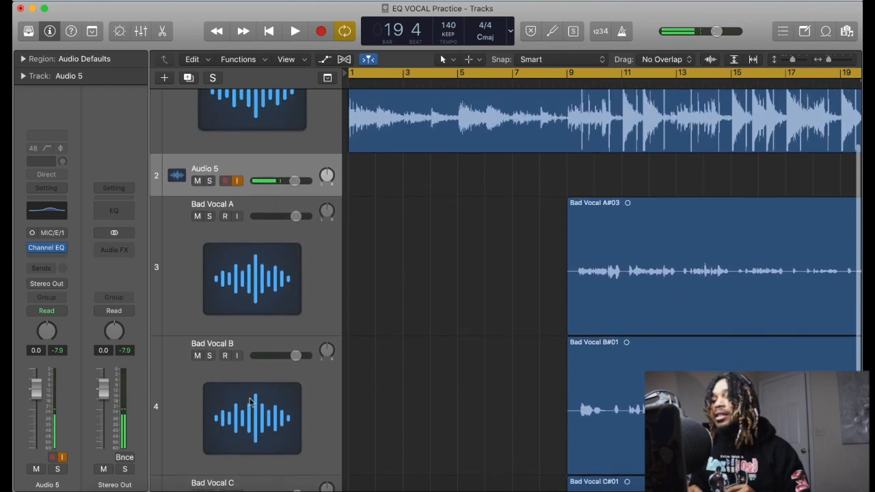
{"action": "left_click", "coordinate": [211, 216]}
{"action": "left_click", "coordinate": [211, 217]}
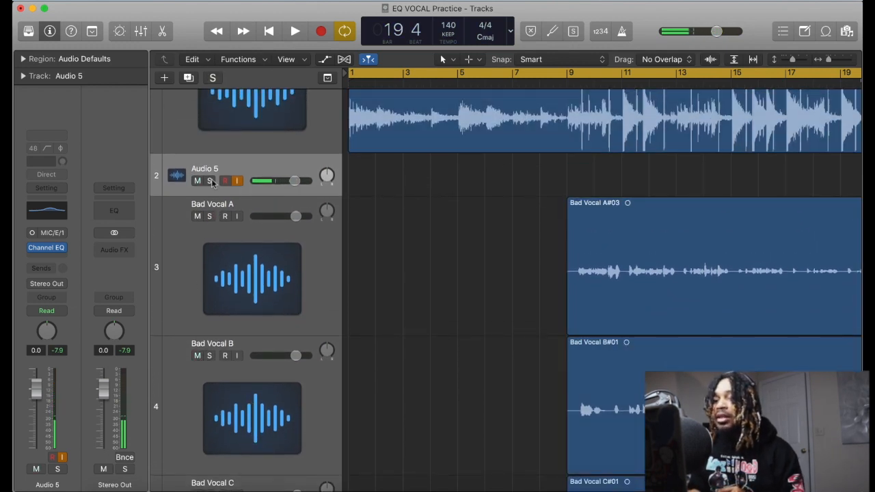
{"action": "left_click", "coordinate": [210, 180]}
{"action": "left_click", "coordinate": [210, 216]}
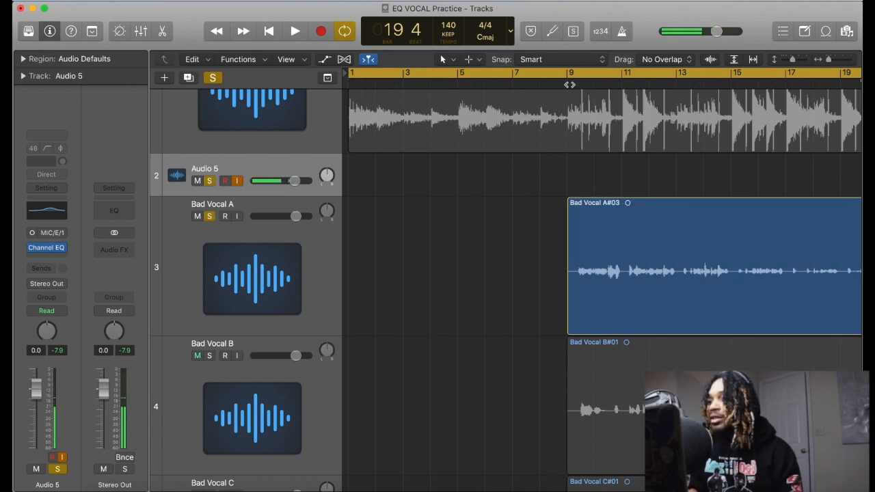
- Set the cycle range from bar 9 to about bar 22 over the vocal regions and listen to Bad Vocal A
{"action": "left_click", "coordinate": [567, 75]}
{"action": "left_click_drag", "start_coordinate": [570, 76], "coordinate": [848, 112]}
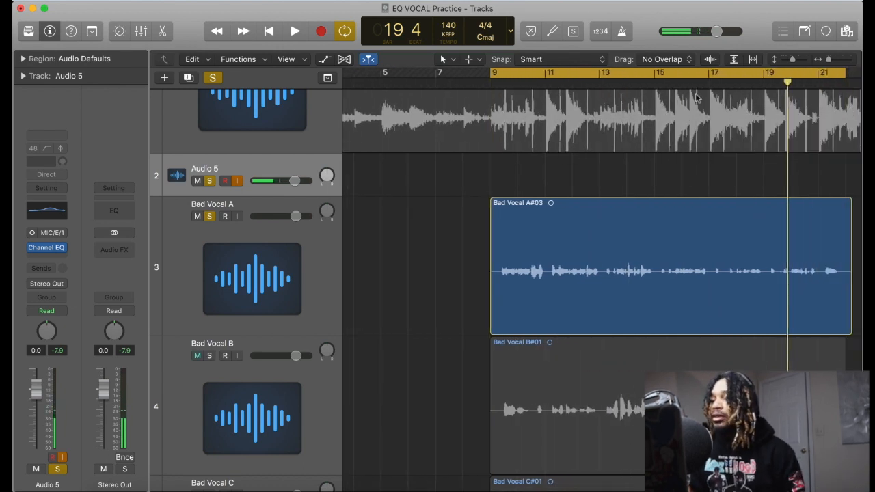
{"action": "key", "text": "space"}
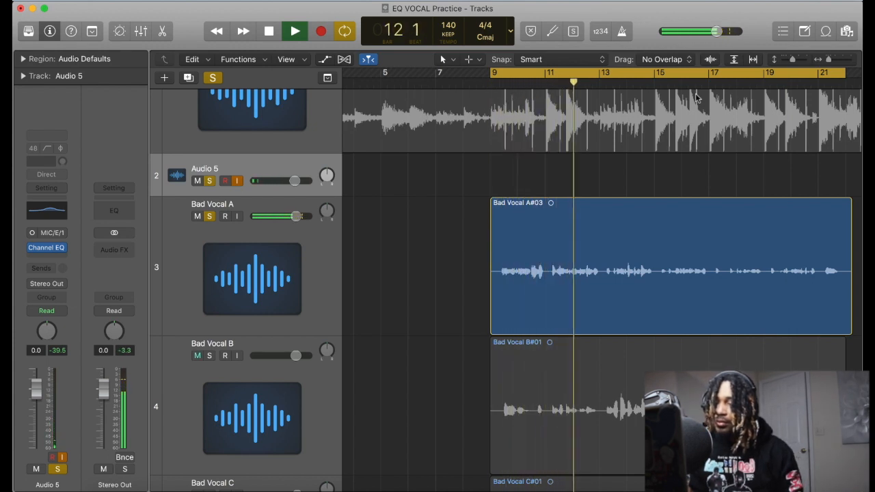
{"action": "key", "text": "space"}
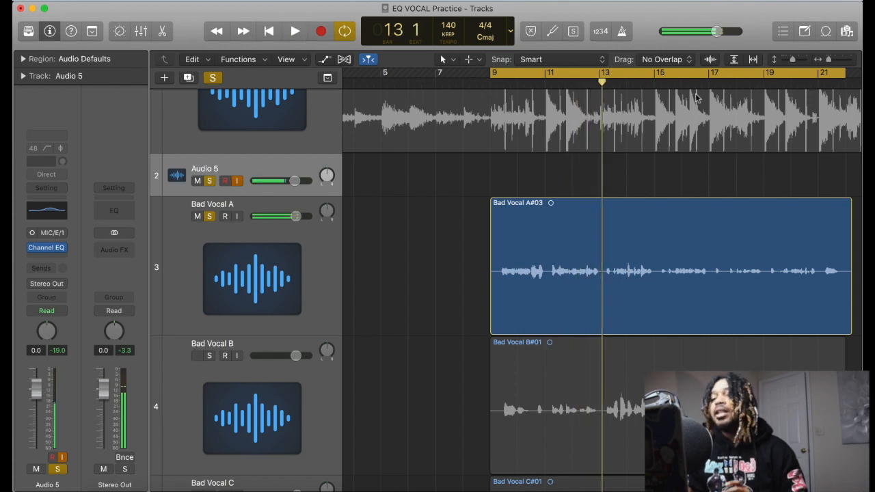
- Solo Bad Vocal B in place of Bad Vocal A and listen to a few bars of it
{"action": "left_click", "coordinate": [210, 216]}
{"action": "left_click", "coordinate": [209, 355]}
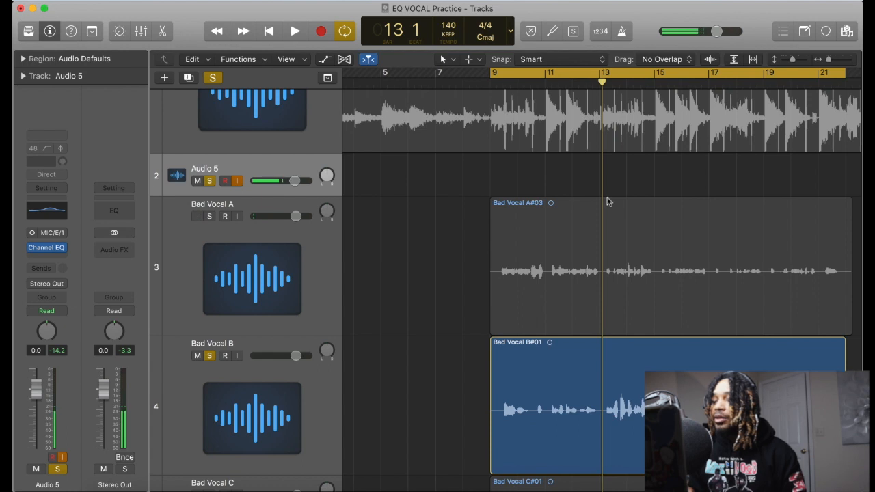
{"action": "key", "text": "space"}
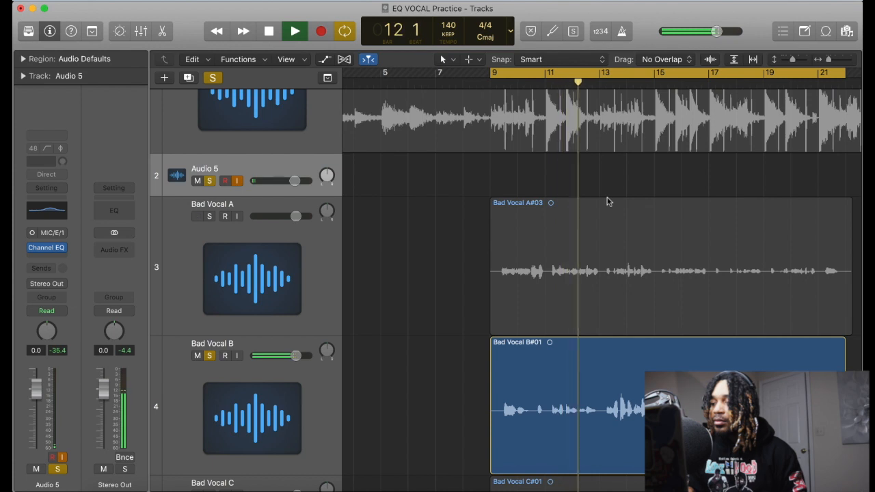
{"action": "key", "text": "space"}
- Solo Bad Vocal C in place of Bad Vocal B, listen to a few bars, and unsolo it
{"action": "left_click", "coordinate": [209, 355]}
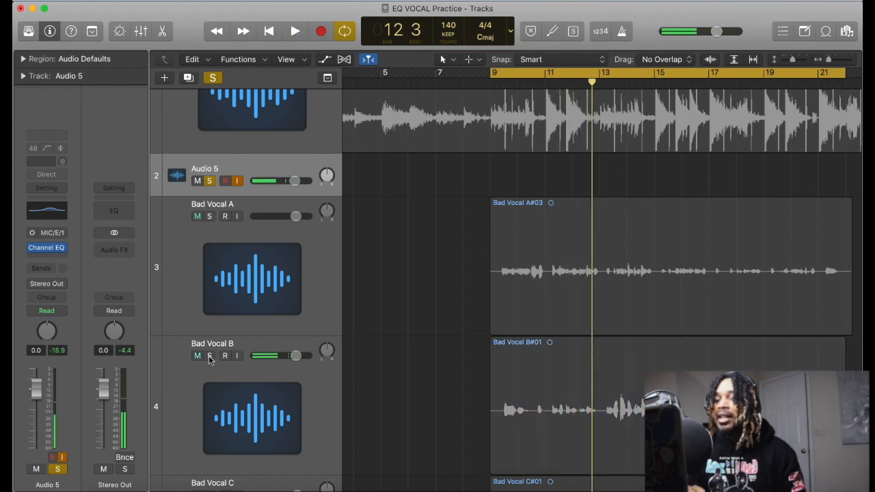
{"action": "scroll", "coordinate": [210, 360], "scroll_direction": "down", "scroll_amount": 2}
{"action": "scroll", "coordinate": [209, 361], "scroll_direction": "down", "scroll_amount": 2}
{"action": "left_click", "coordinate": [209, 421]}
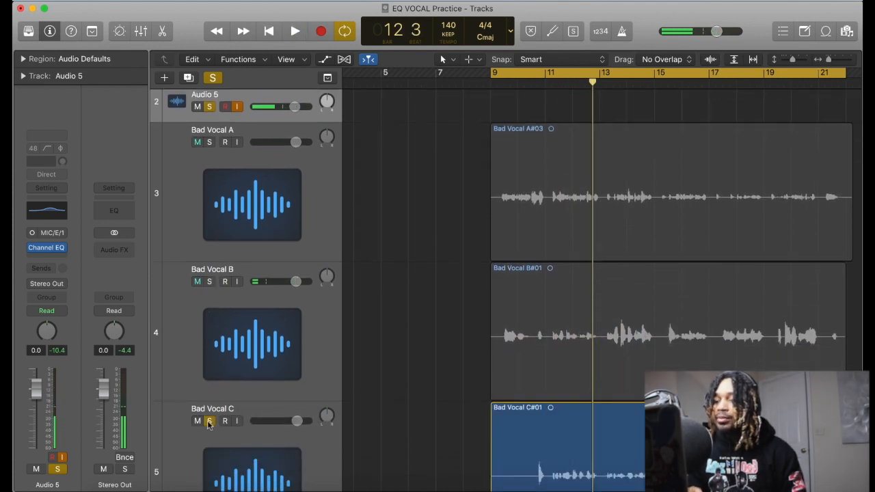
{"action": "key", "text": "space"}
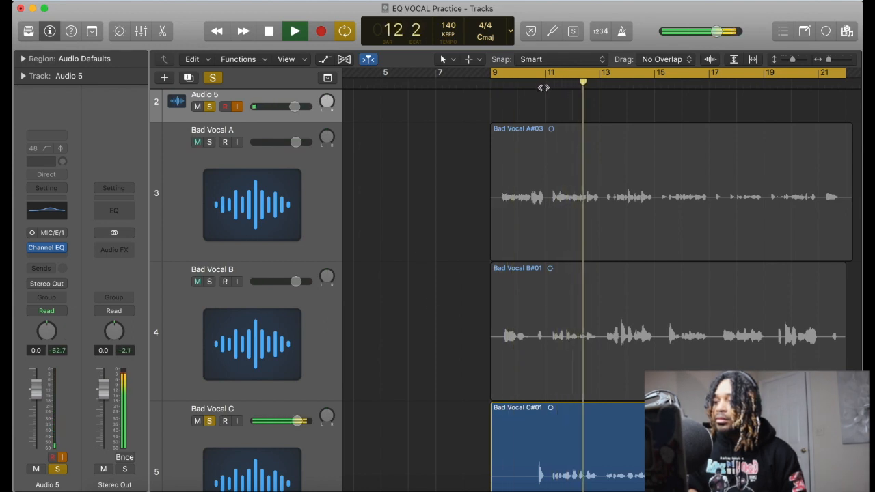
{"action": "key", "text": "space"}
{"action": "left_click", "coordinate": [210, 421]}
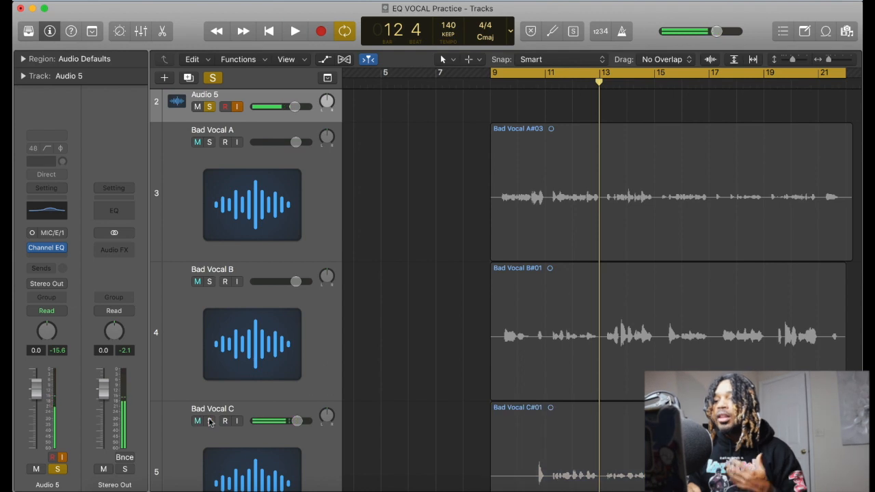
- Open Audio 5's Channel EQ, sweep the low-cut filter up to 7300 Hz and back to 20 Hz, and switch that band off
{"action": "scroll", "coordinate": [309, 283], "scroll_direction": "up", "scroll_amount": 3}
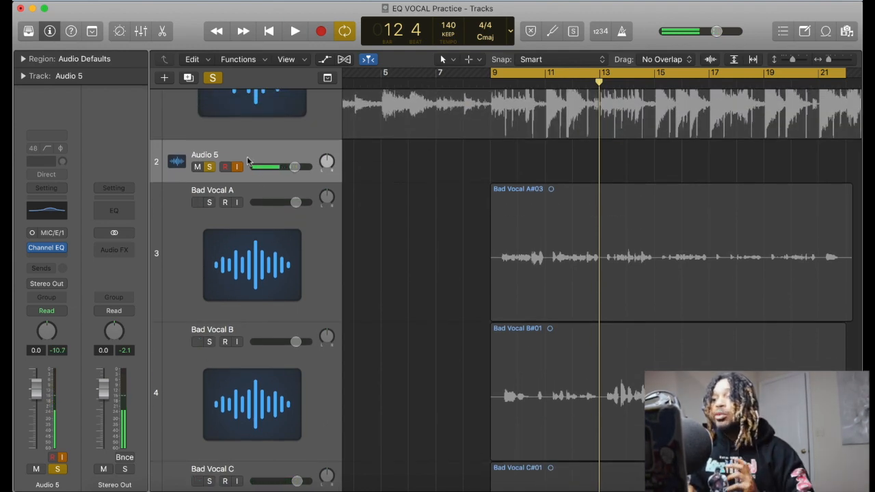
{"action": "left_click", "coordinate": [45, 252]}
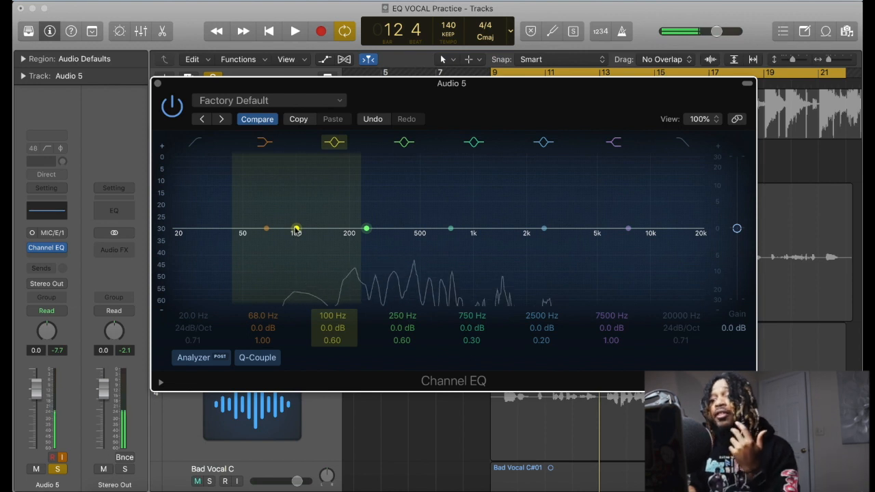
{"action": "left_click", "coordinate": [192, 188]}
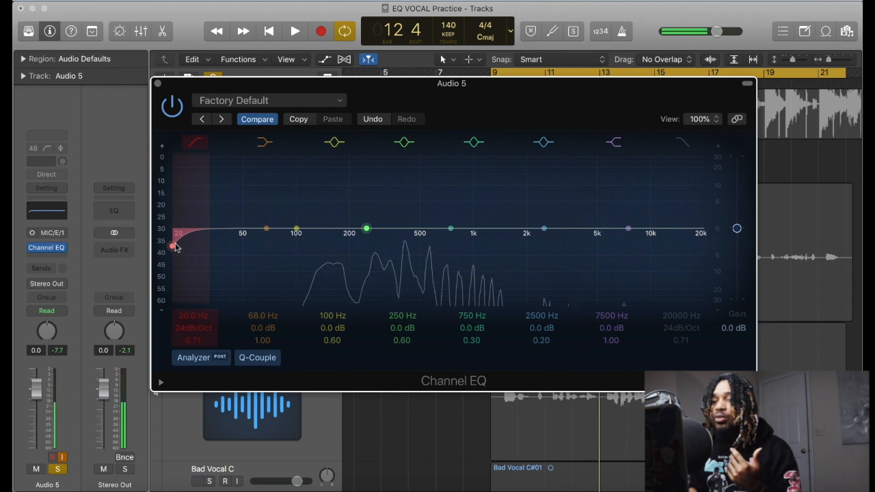
{"action": "left_click_drag", "start_coordinate": [173, 245], "coordinate": [635, 252]}
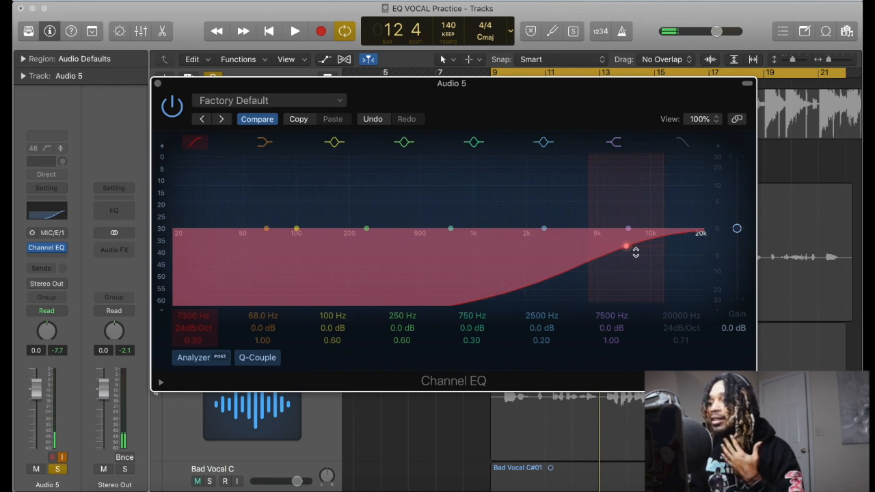
{"action": "left_click_drag", "start_coordinate": [634, 252], "coordinate": [172, 242]}
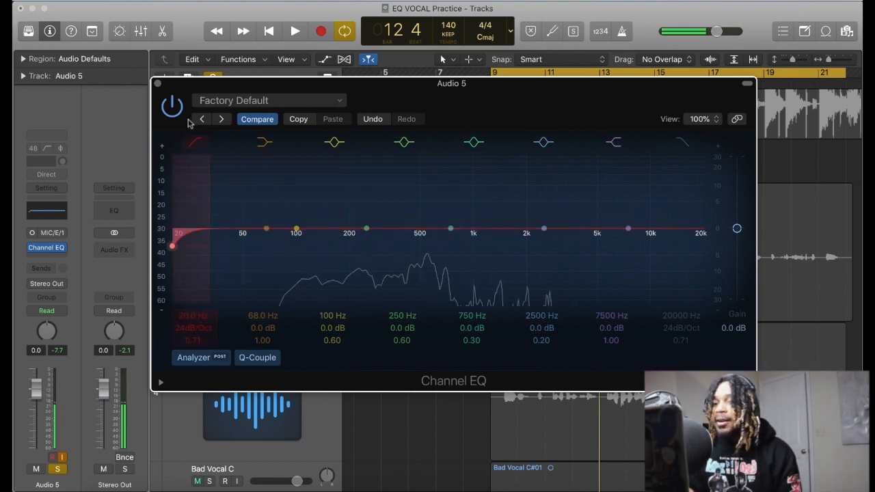
{"action": "left_click", "coordinate": [195, 141]}
- Move the low shelf band to 122 Hz with a +16.0 dB gain and switch it off
{"action": "left_click_drag", "start_coordinate": [267, 204], "coordinate": [306, 248]}
{"action": "left_click_drag", "start_coordinate": [309, 211], "coordinate": [333, 309]}
{"action": "left_click", "coordinate": [262, 142]}
- Widen the third EQ band to a Q of 0.10, move it to 182 Hz at +5.0 dB, and switch it off
{"action": "left_click_drag", "start_coordinate": [359, 261], "coordinate": [431, 263]}
{"action": "left_click_drag", "start_coordinate": [328, 294], "coordinate": [337, 251]}
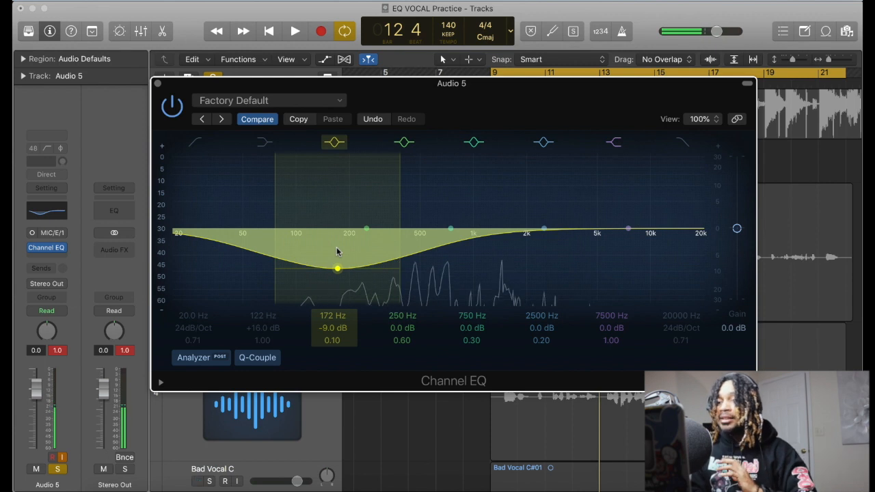
{"action": "mouse_move", "coordinate": [334, 268]}
{"action": "left_mouse_down"}
{"action": "mouse_move", "coordinate": [341, 201]}
{"action": "mouse_move", "coordinate": [338, 279]}
{"action": "left_mouse_up"}
{"action": "left_click", "coordinate": [332, 149]}
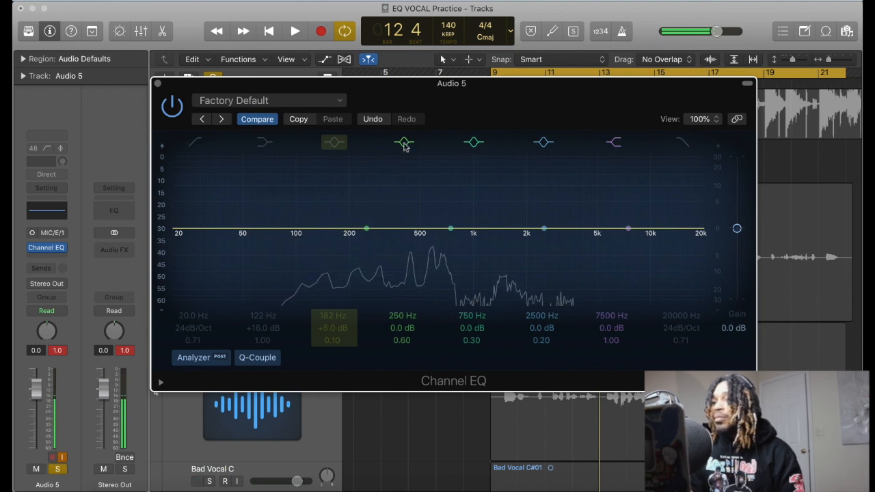
- Boost and sweep the fourth EQ band with a Q of 0.10, settle it at 405 Hz and +5.0 dB, and switch it off
{"action": "left_click_drag", "start_coordinate": [366, 231], "coordinate": [374, 166]}
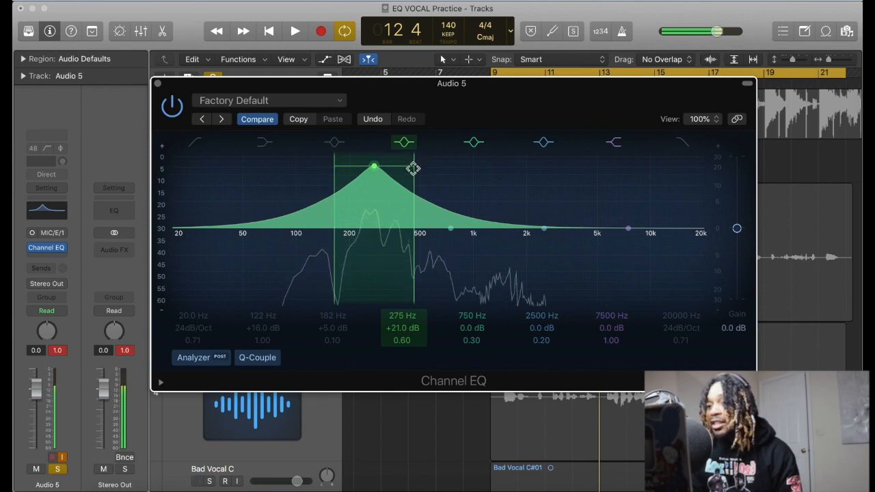
{"action": "left_click_drag", "start_coordinate": [415, 173], "coordinate": [490, 176]}
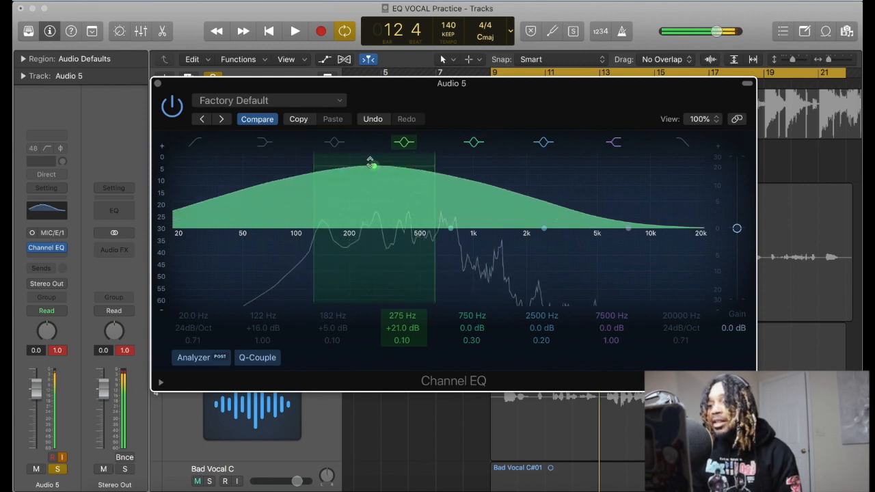
{"action": "left_click_drag", "start_coordinate": [371, 166], "coordinate": [464, 215]}
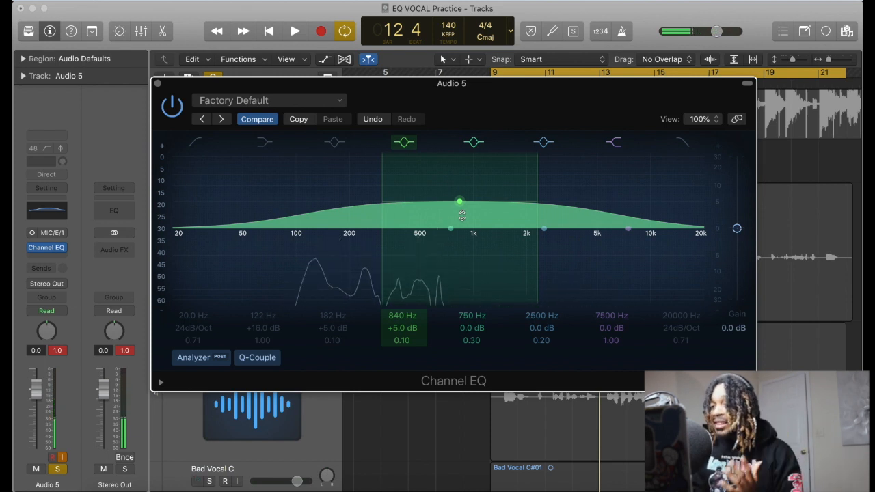
{"action": "left_click_drag", "start_coordinate": [462, 216], "coordinate": [410, 226]}
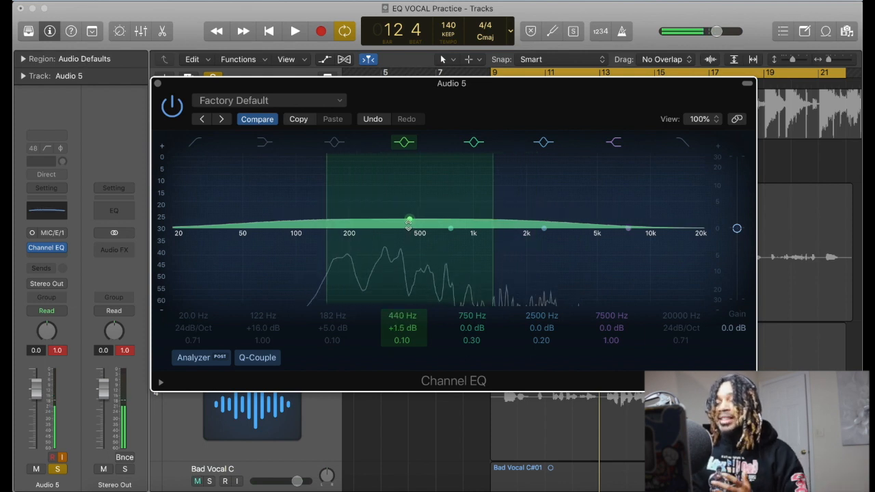
{"action": "left_click_drag", "start_coordinate": [409, 226], "coordinate": [408, 224]}
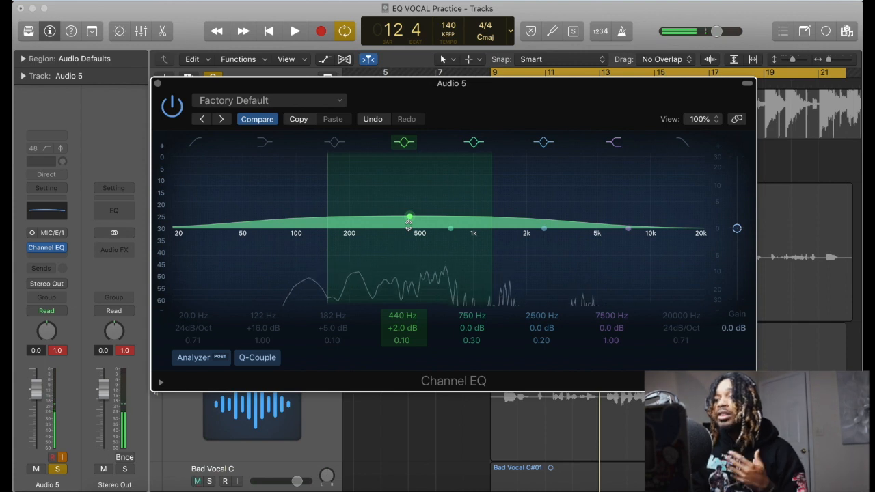
{"action": "mouse_move", "coordinate": [409, 224]}
{"action": "left_mouse_down"}
{"action": "mouse_move", "coordinate": [406, 283]}
{"action": "mouse_move", "coordinate": [402, 207]}
{"action": "mouse_move", "coordinate": [404, 214]}
{"action": "left_mouse_up"}
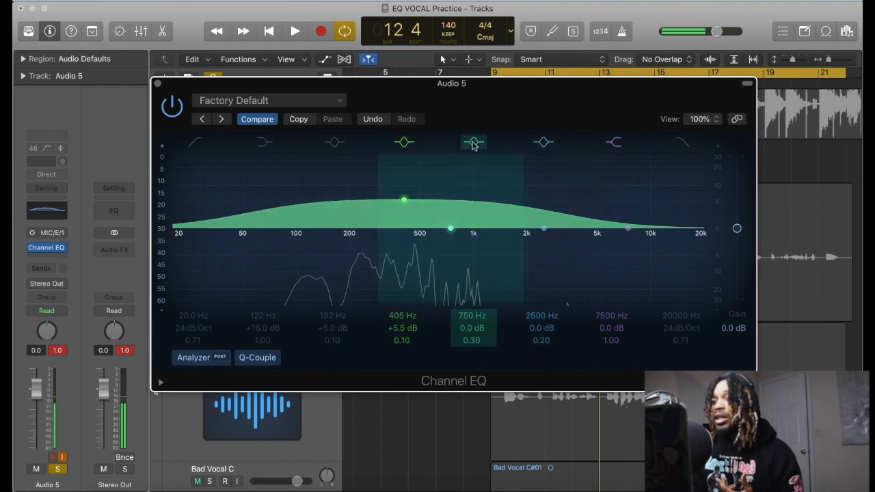
{"action": "left_click_drag", "start_coordinate": [403, 202], "coordinate": [406, 203]}
{"action": "left_click", "coordinate": [406, 143]}
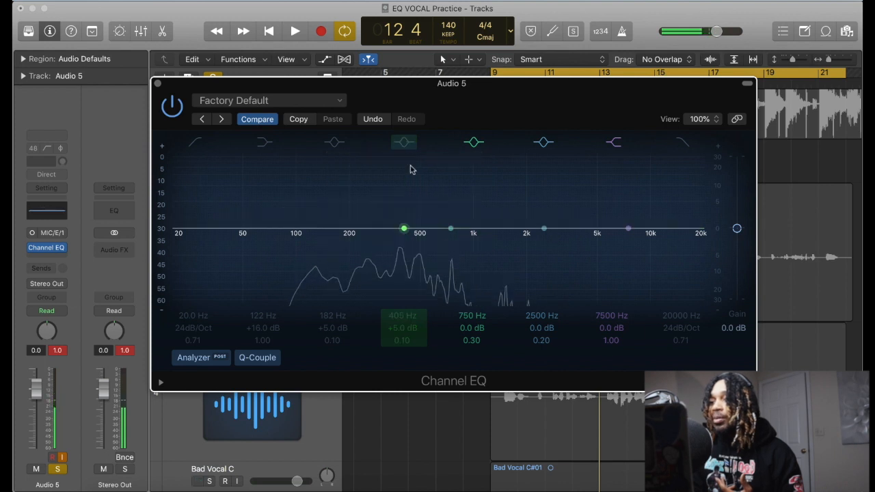
- Move the fifth EQ band to 850 Hz with a +2.5 dB gain and switch it off
{"action": "left_click", "coordinate": [479, 143]}
{"action": "left_click", "coordinate": [477, 142]}
{"action": "left_click_drag", "start_coordinate": [450, 229], "coordinate": [442, 209]}
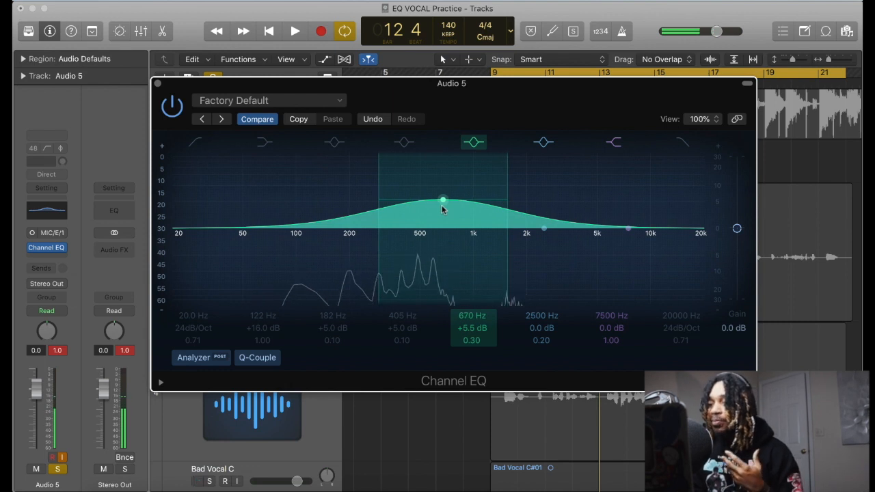
{"action": "left_click_drag", "start_coordinate": [442, 209], "coordinate": [460, 214]}
{"action": "left_click", "coordinate": [474, 141]}
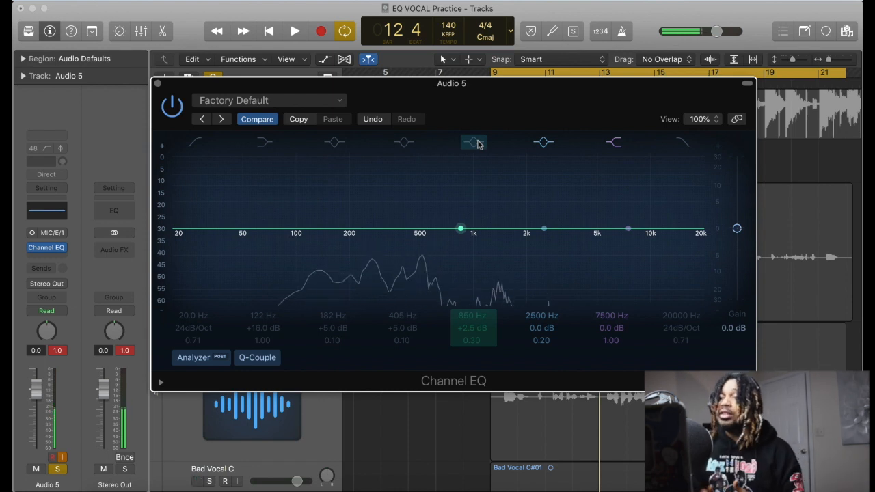
- Try cutting and boosting the sixth EQ band, return it to 0.0 dB at 2300 Hz, and switch it off
{"action": "left_click_drag", "start_coordinate": [545, 233], "coordinate": [564, 281]}
{"action": "left_click_drag", "start_coordinate": [563, 215], "coordinate": [538, 230]}
{"action": "left_click", "coordinate": [542, 143]}
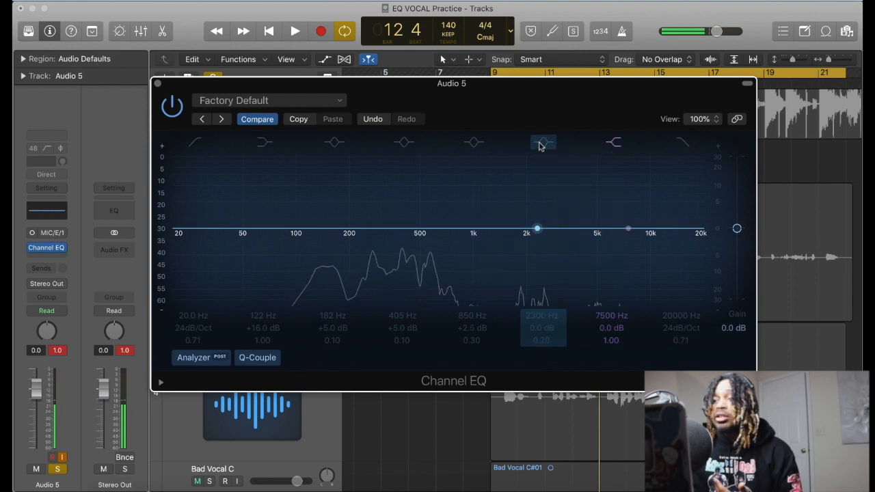
- Move the high shelf band to 7900 Hz at 0.0 dB and switch it off
{"action": "left_click", "coordinate": [613, 144]}
{"action": "left_click", "coordinate": [613, 144]}
{"action": "mouse_move", "coordinate": [628, 228]}
{"action": "left_mouse_down"}
{"action": "mouse_move", "coordinate": [611, 173]}
{"action": "mouse_move", "coordinate": [595, 178]}
{"action": "mouse_move", "coordinate": [592, 161]}
{"action": "mouse_move", "coordinate": [595, 326]}
{"action": "mouse_move", "coordinate": [552, 307]}
{"action": "mouse_move", "coordinate": [629, 176]}
{"action": "mouse_move", "coordinate": [633, 230]}
{"action": "left_mouse_up"}
{"action": "left_click", "coordinate": [615, 145]}
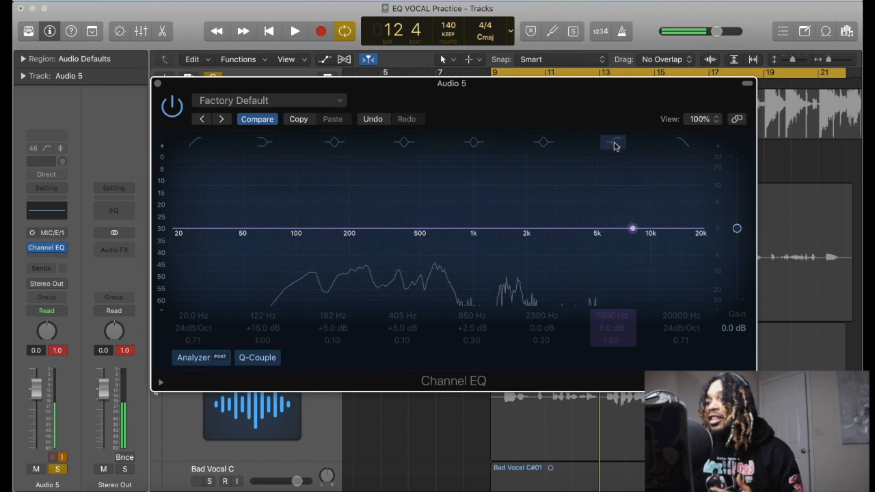